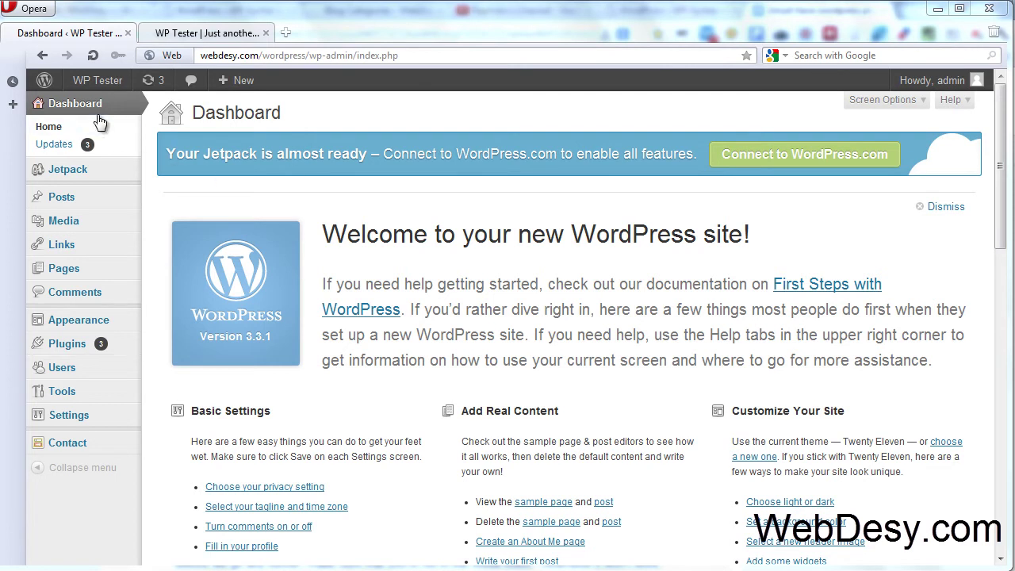
Bring up the Posts menu from the Dashboard sidebar to start a new post.
{"action": "mouse_move", "coordinate": [103, 197]}
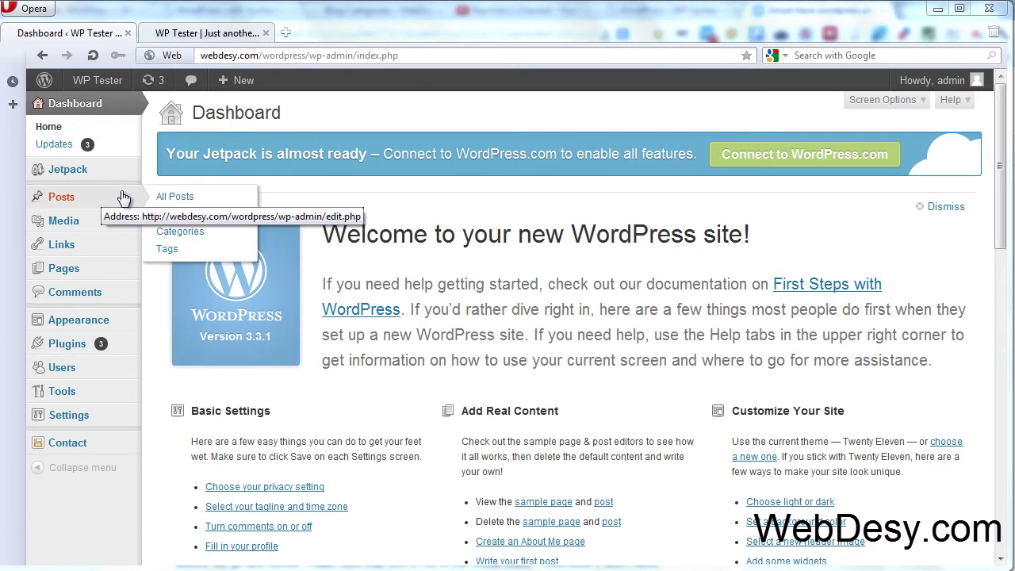
Start a new post and title it 'Test'.
{"action": "left_click", "coordinate": [224, 221]}
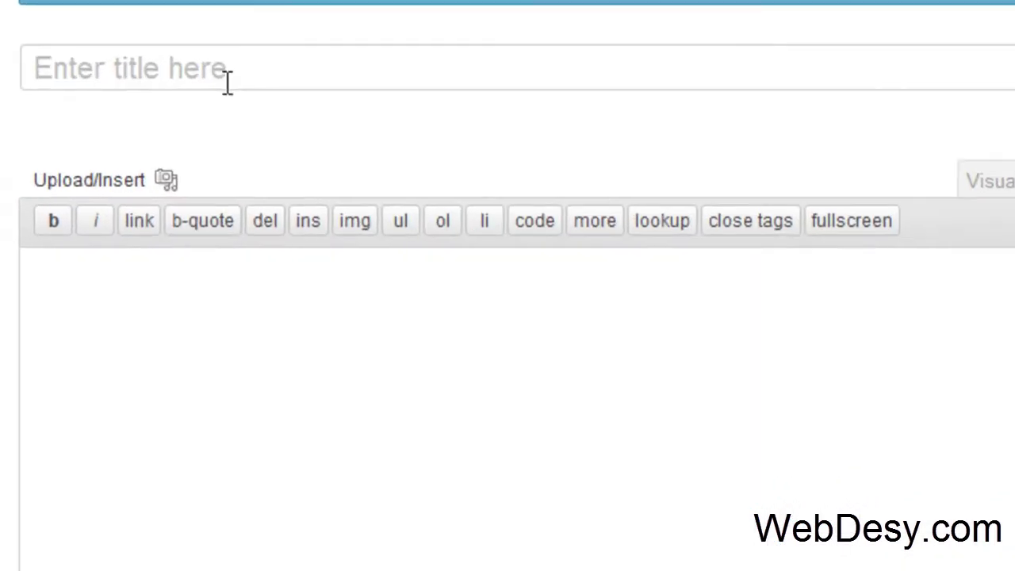
{"action": "left_click", "coordinate": [262, 200]}
{"action": "type", "text": "Test"}
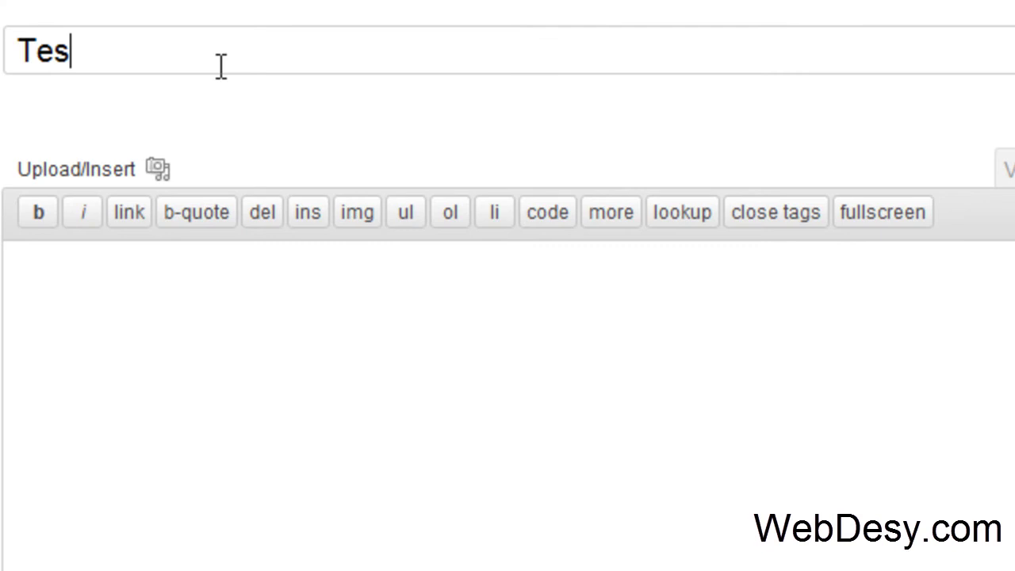
Write <?php, echo "Hello world"; and ?> on separate lines in the post body.
{"action": "left_click", "coordinate": [497, 418]}
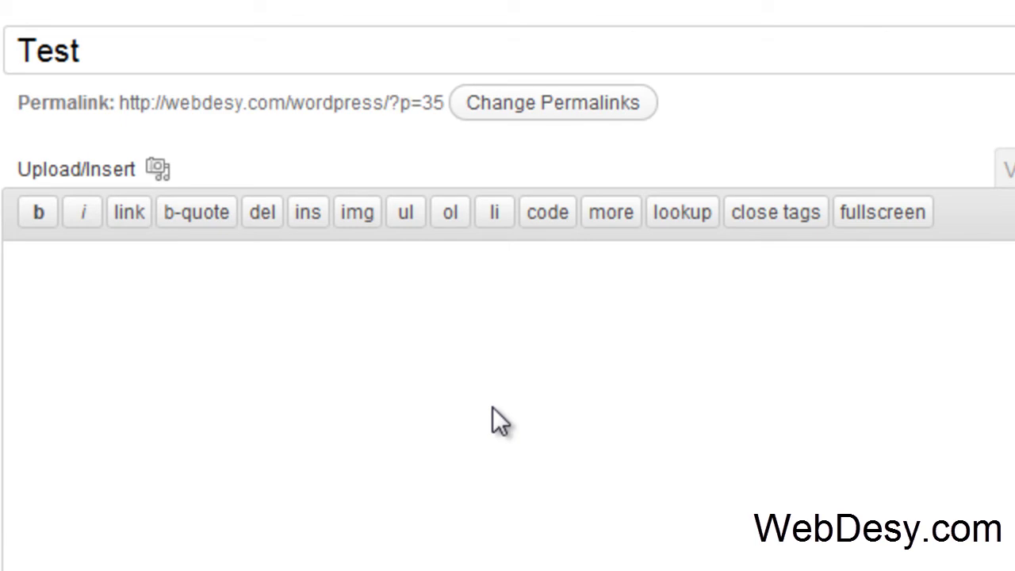
{"action": "type", "text": "<"}
{"action": "key", "text": "BackSpace"}
{"action": "type", "text": "<?php"}
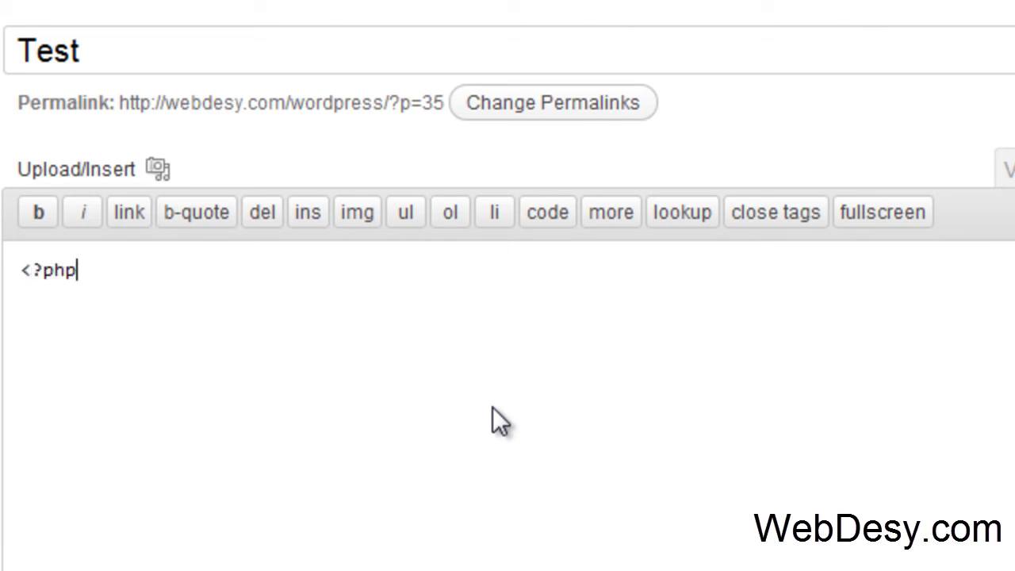
{"action": "key", "text": "Return"}
{"action": "key", "text": "Return"}
{"action": "type", "text": "?>"}
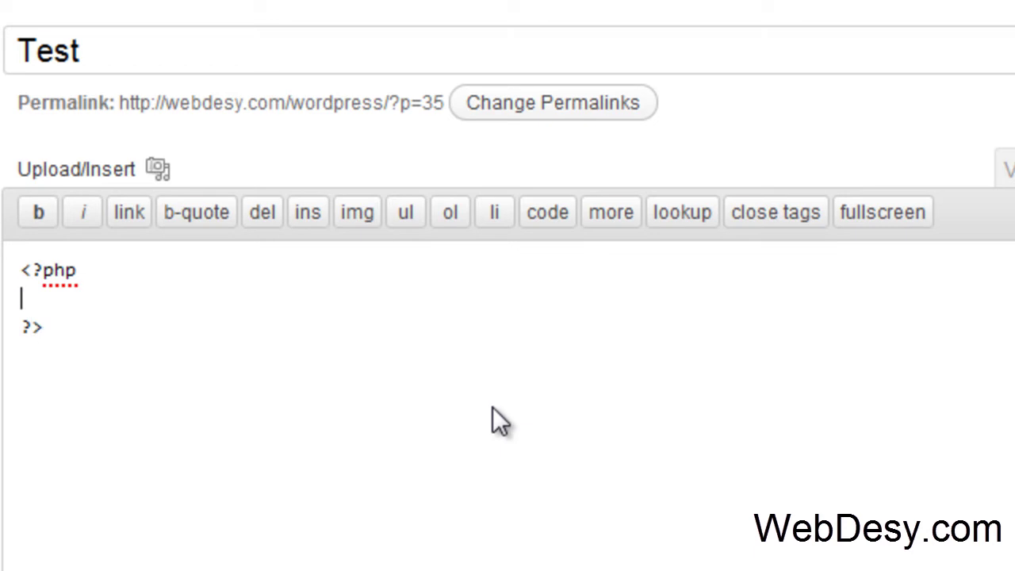
{"action": "key", "text": "Return"}
{"action": "key", "text": "Return"}
{"action": "key", "text": "Up"}
{"action": "type", "text": "ehco"}
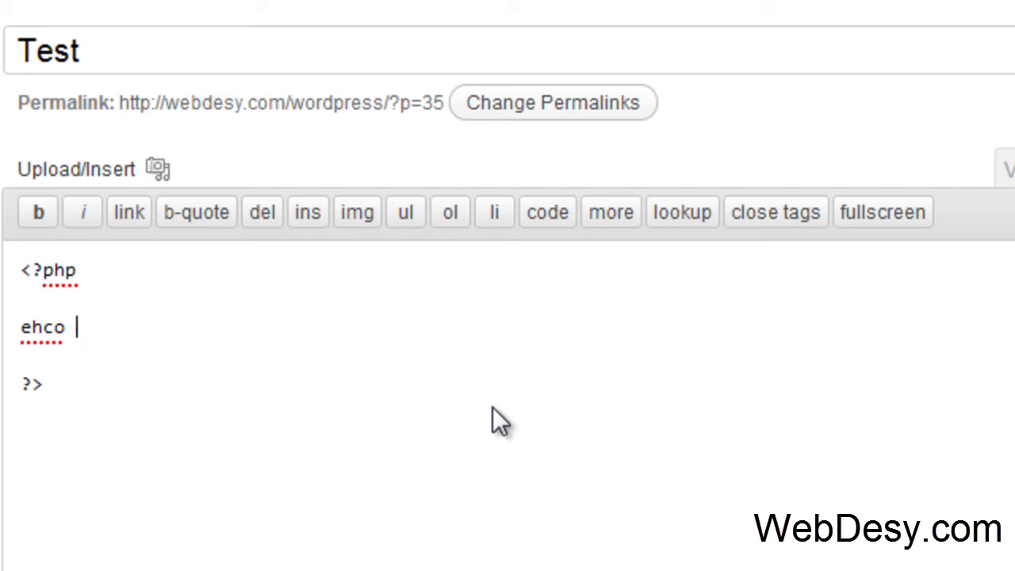
{"action": "key", "text": "BackSpace"}
{"action": "key", "text": "BackSpace"}
{"action": "key", "text": "BackSpace"}
{"action": "key", "text": "BackSpace"}
{"action": "type", "text": "cho \""}
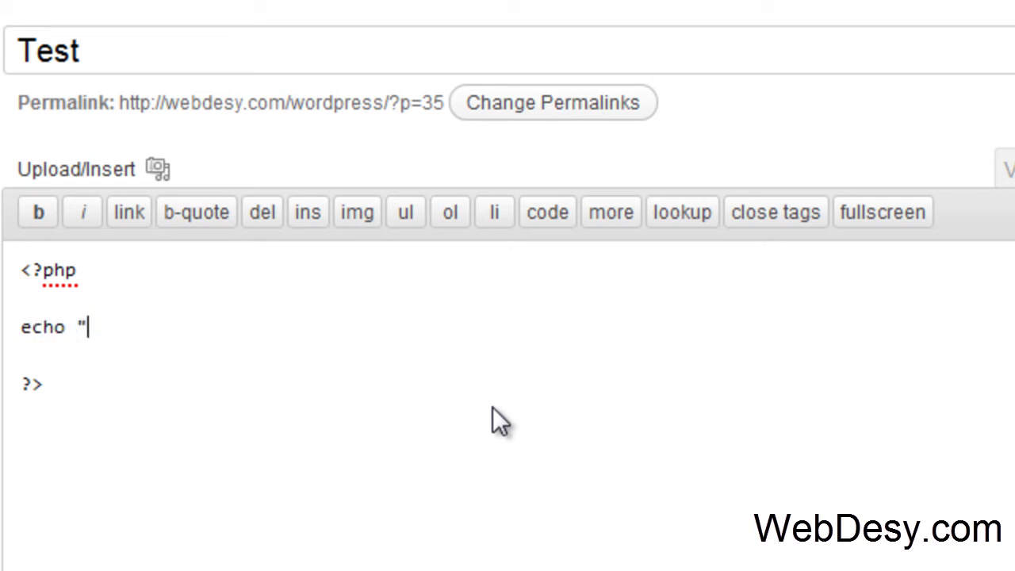
{"action": "type", "text": "Hello world\""}
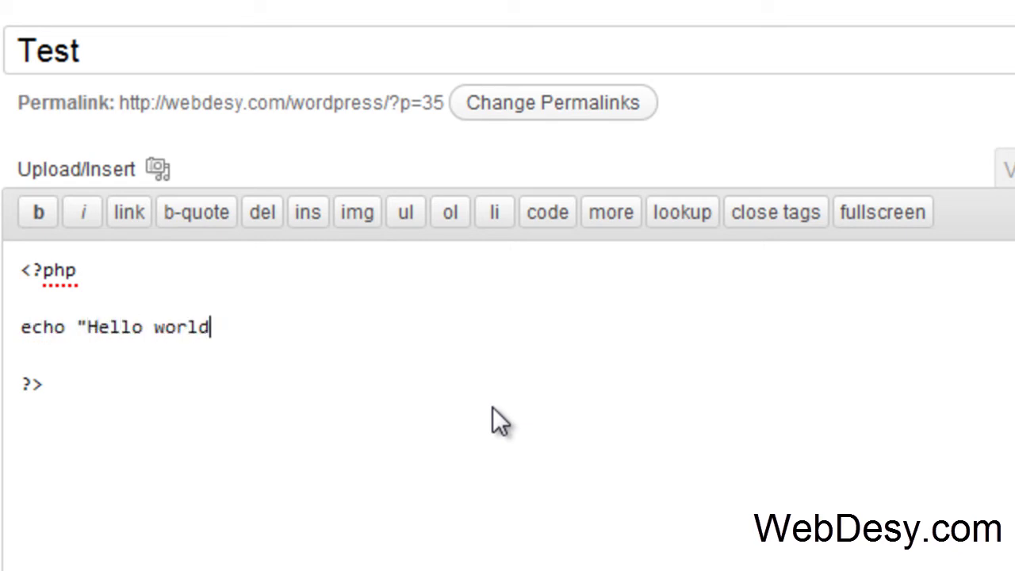
{"action": "type", "text": ";"}
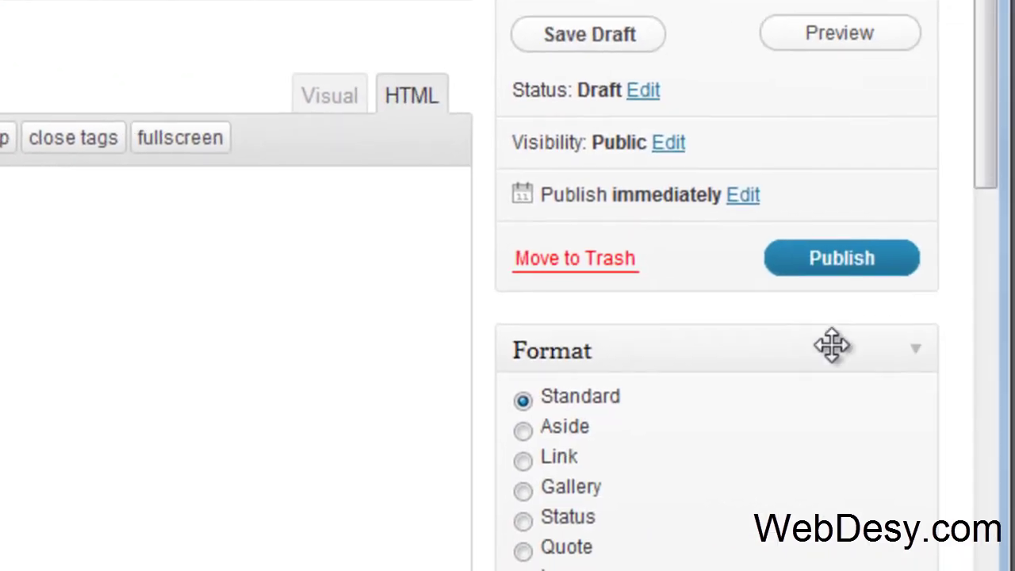
Publish the Test post and check its code appears as plain text on the reloaded front page.
{"action": "left_click", "coordinate": [846, 265]}
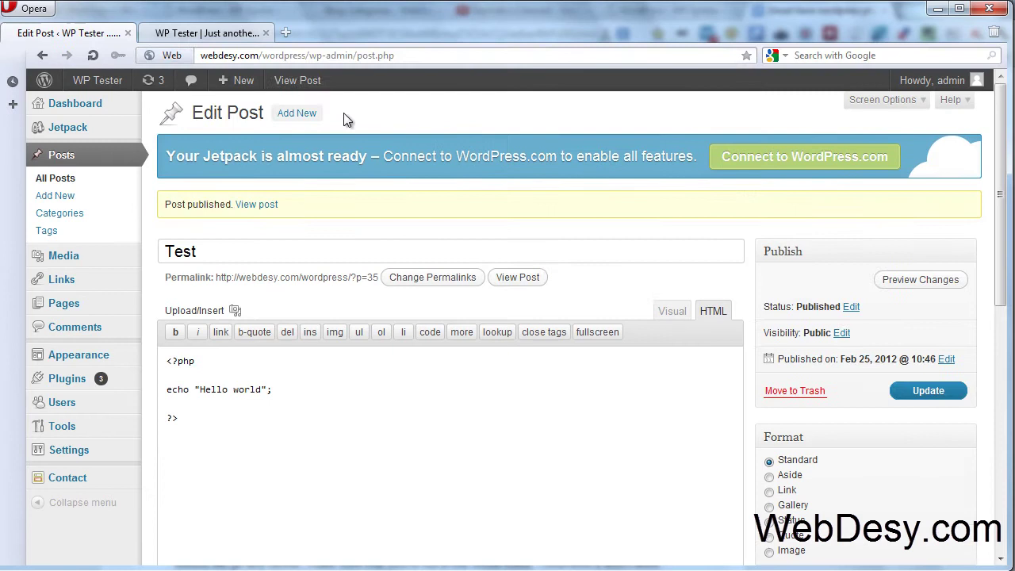
{"action": "left_click", "coordinate": [220, 35]}
{"action": "scroll", "coordinate": [98, 337], "scroll_direction": "up", "scroll_amount": 3}
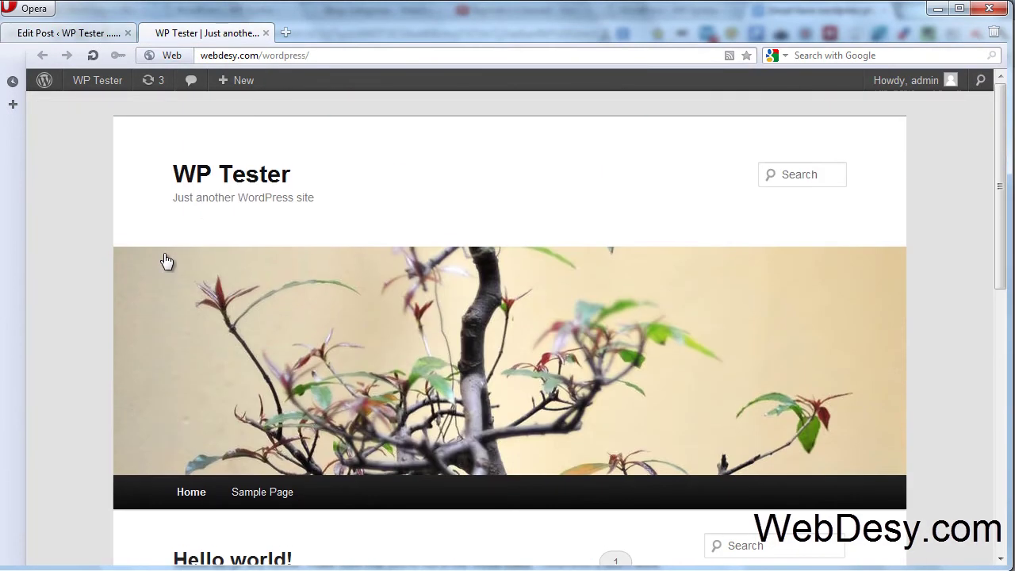
{"action": "left_click", "coordinate": [197, 175]}
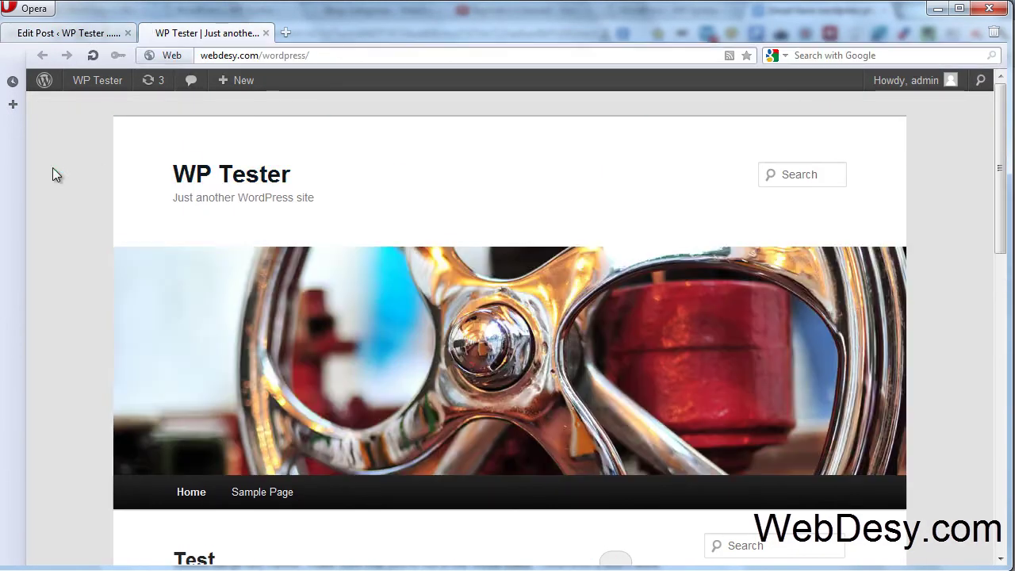
{"action": "scroll", "coordinate": [92, 170], "scroll_direction": "down", "scroll_amount": 3}
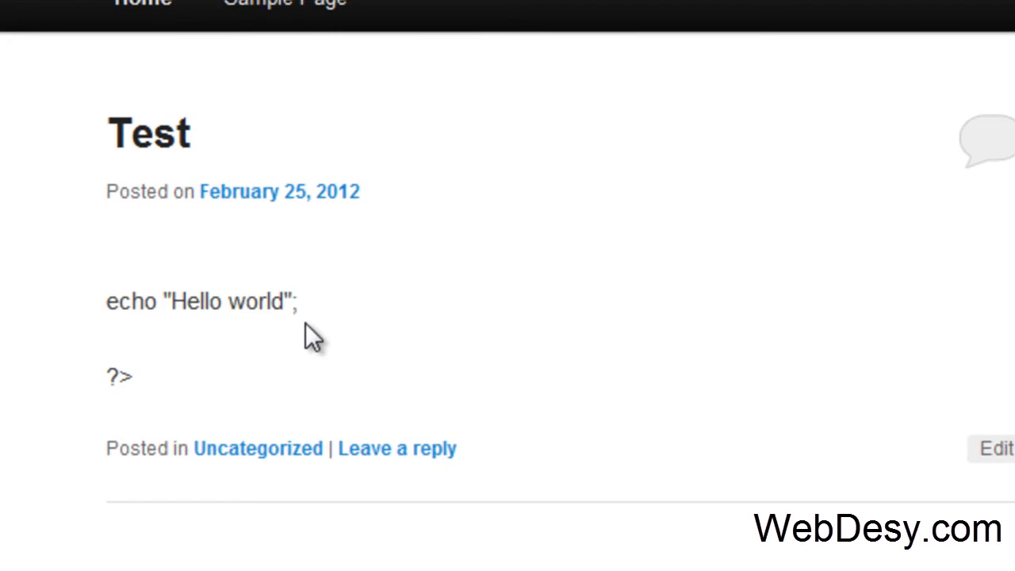
{"action": "left_click_drag", "start_coordinate": [180, 384], "coordinate": [104, 293]}
{"action": "left_click", "coordinate": [384, 326]}
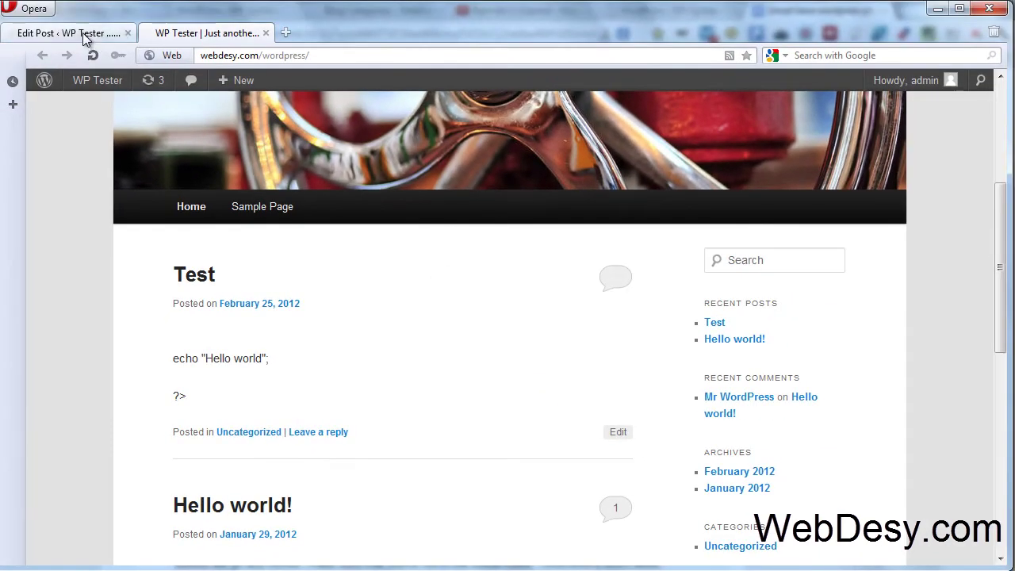
Search the plugin directory for 'WP-Syntax' from Plugins > Add New.
{"action": "left_click", "coordinate": [92, 33]}
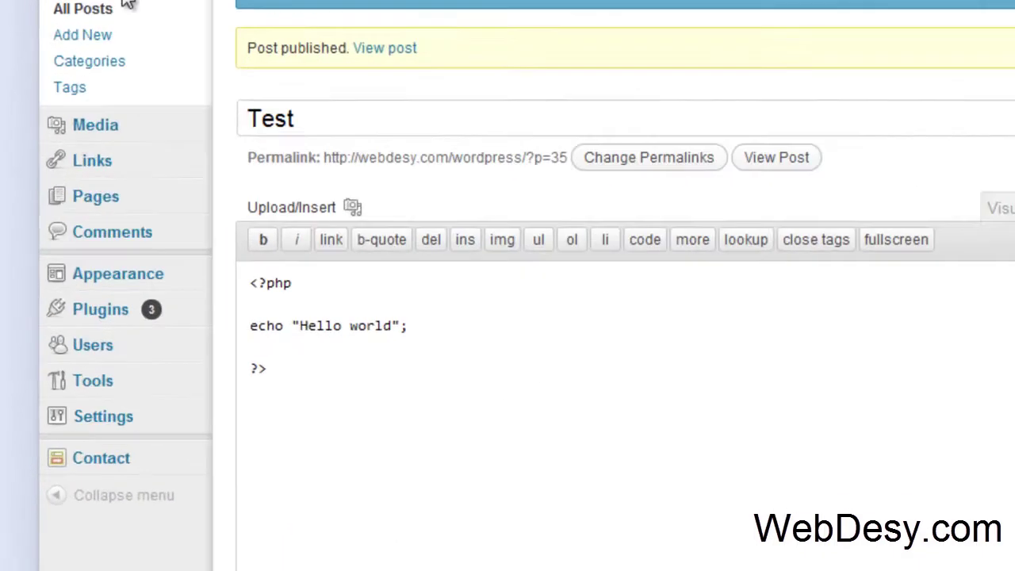
{"action": "mouse_move", "coordinate": [68, 380]}
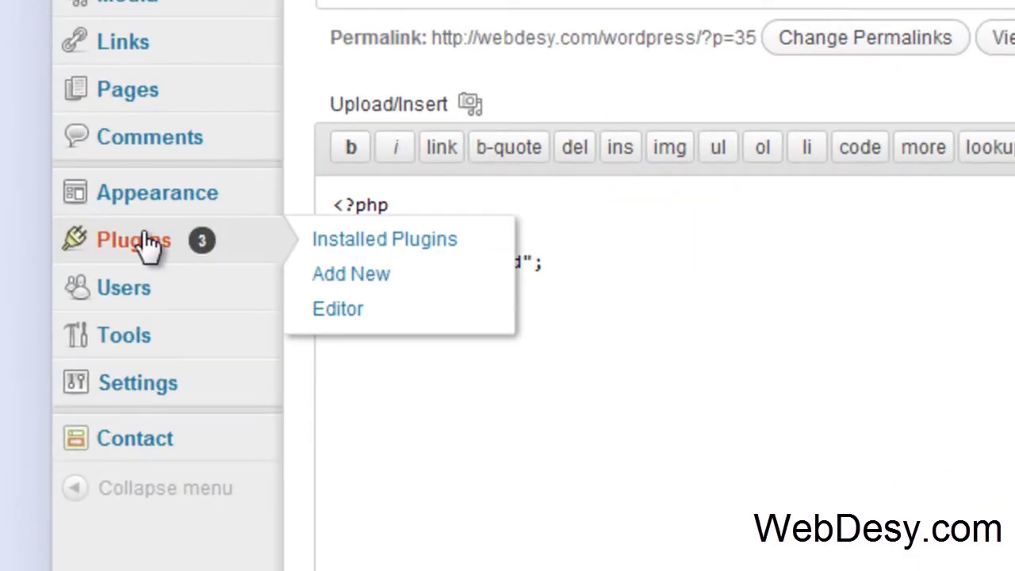
{"action": "left_click", "coordinate": [441, 282]}
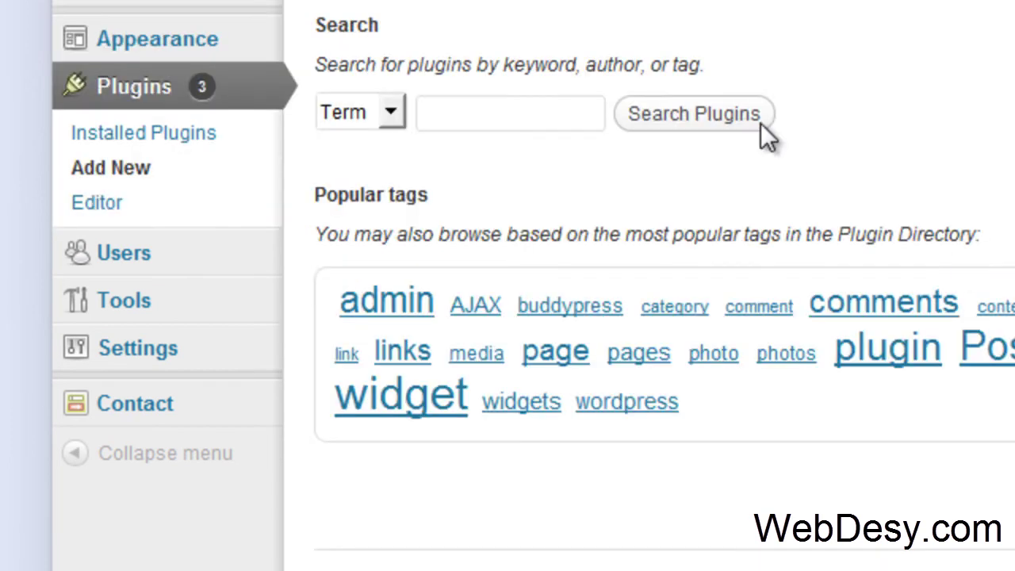
{"action": "left_click", "coordinate": [541, 120]}
{"action": "type", "text": "WP-"}
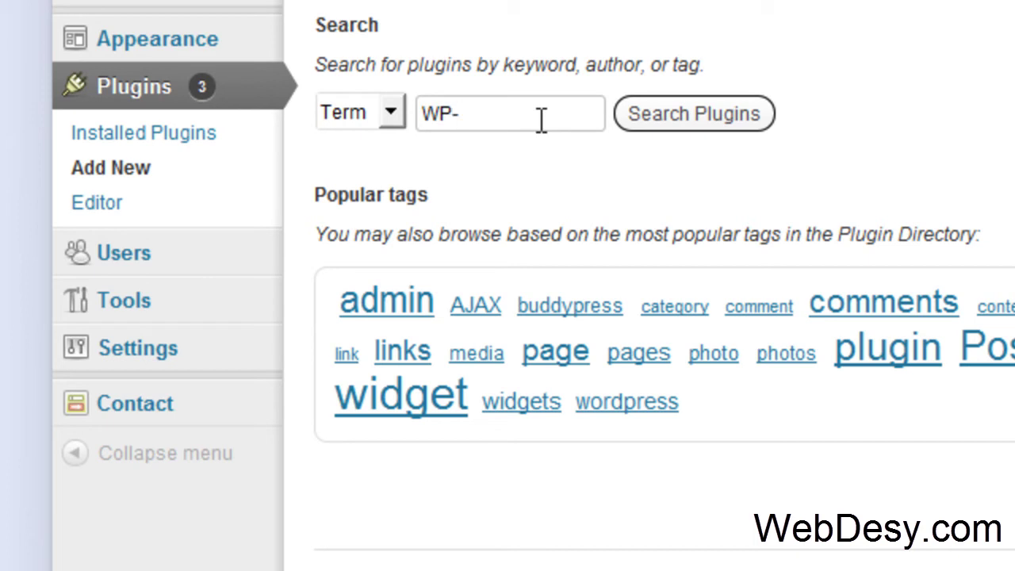
{"action": "type", "text": "Syntax"}
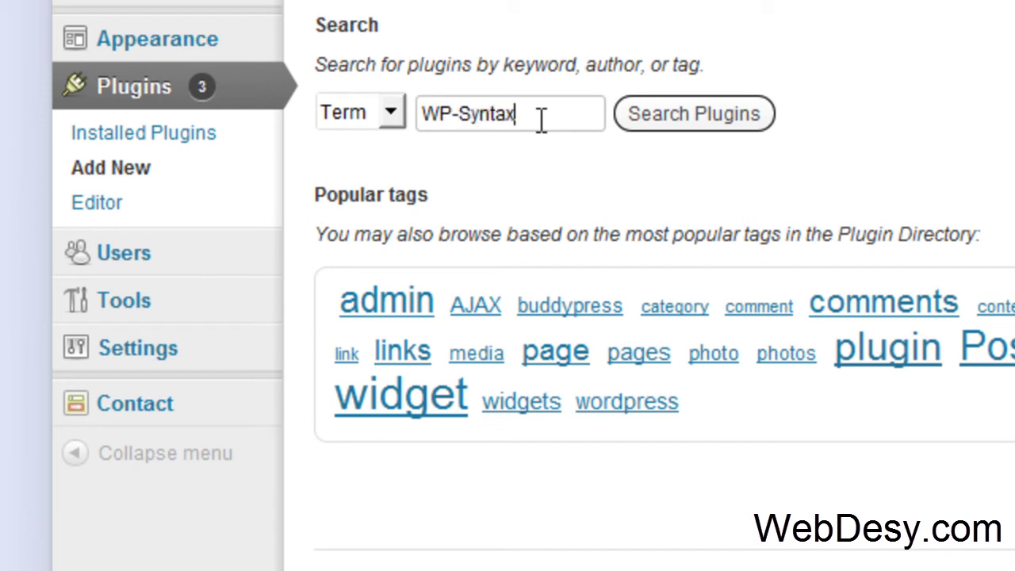
{"action": "left_click", "coordinate": [690, 121]}
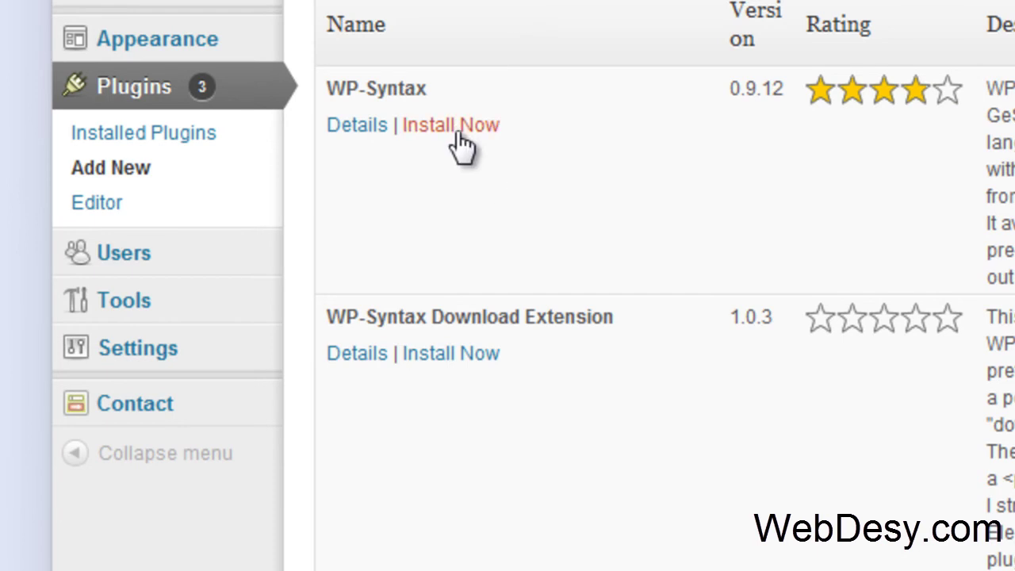
Install WP-Syntax 0.9.12, confirm the installation, and activate the plugin.
{"action": "left_click", "coordinate": [440, 147]}
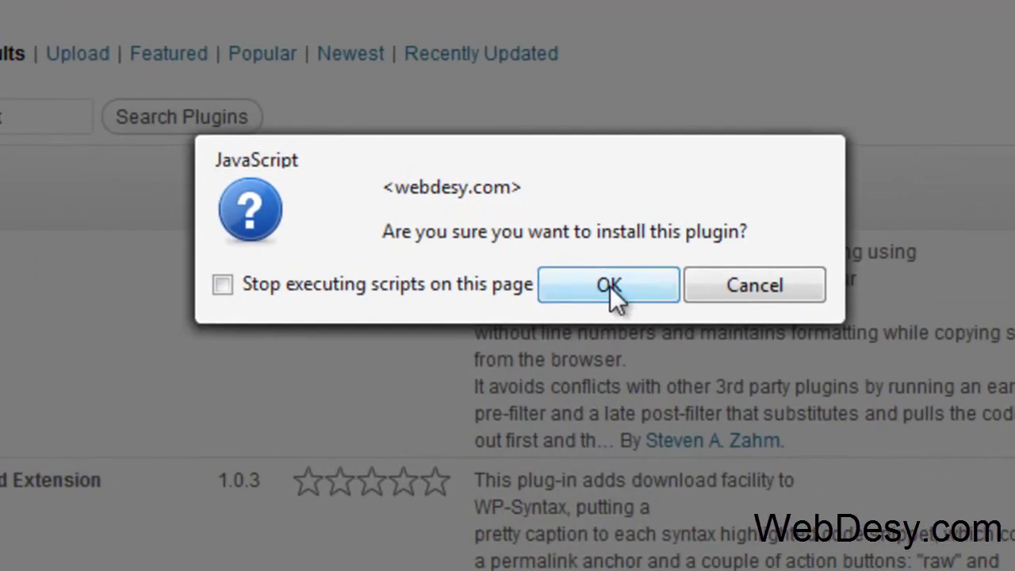
{"action": "left_click", "coordinate": [610, 286]}
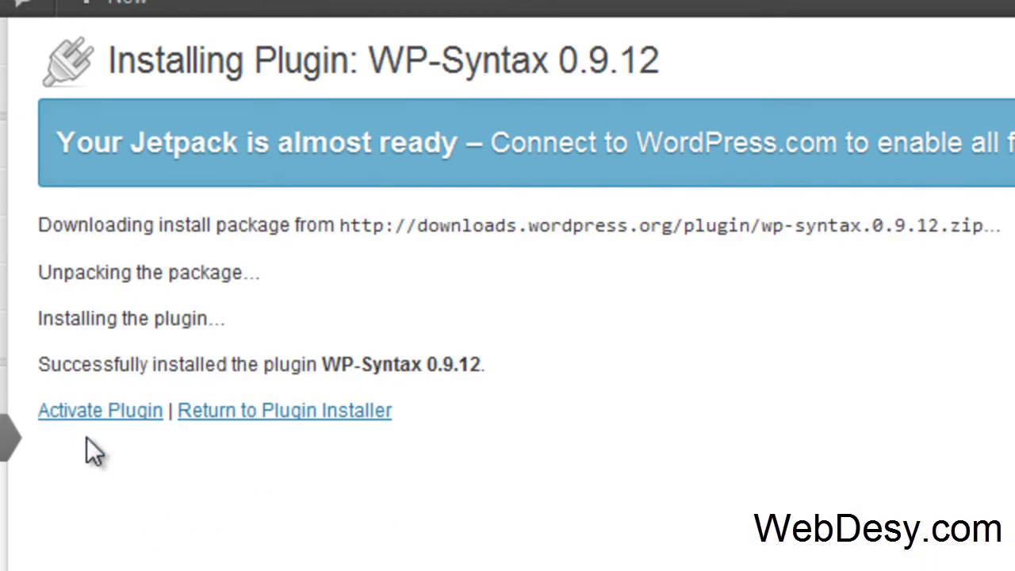
{"action": "left_click", "coordinate": [92, 412]}
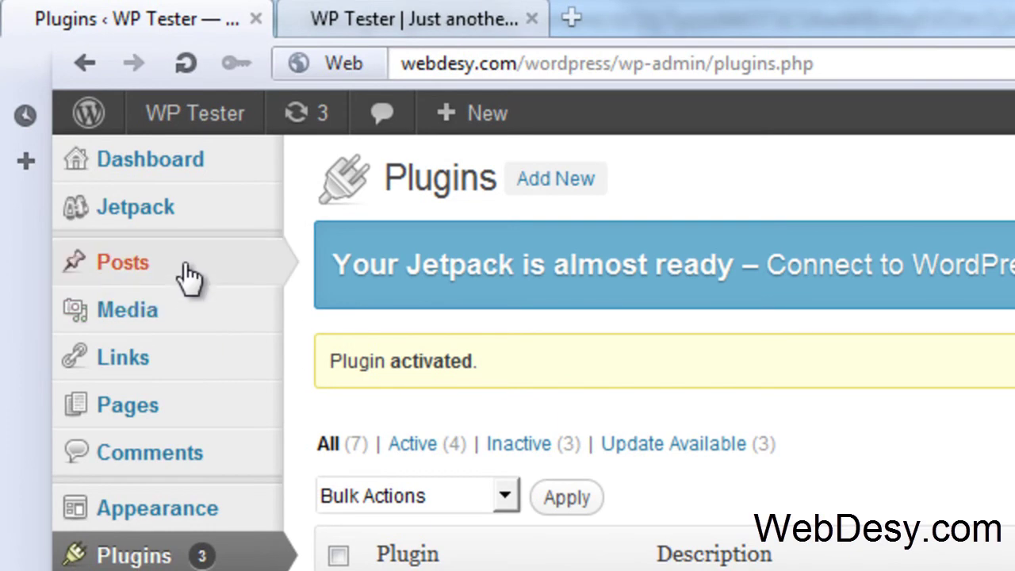
Reopen the Test post for editing from the All Posts list.
{"action": "mouse_move", "coordinate": [181, 272]}
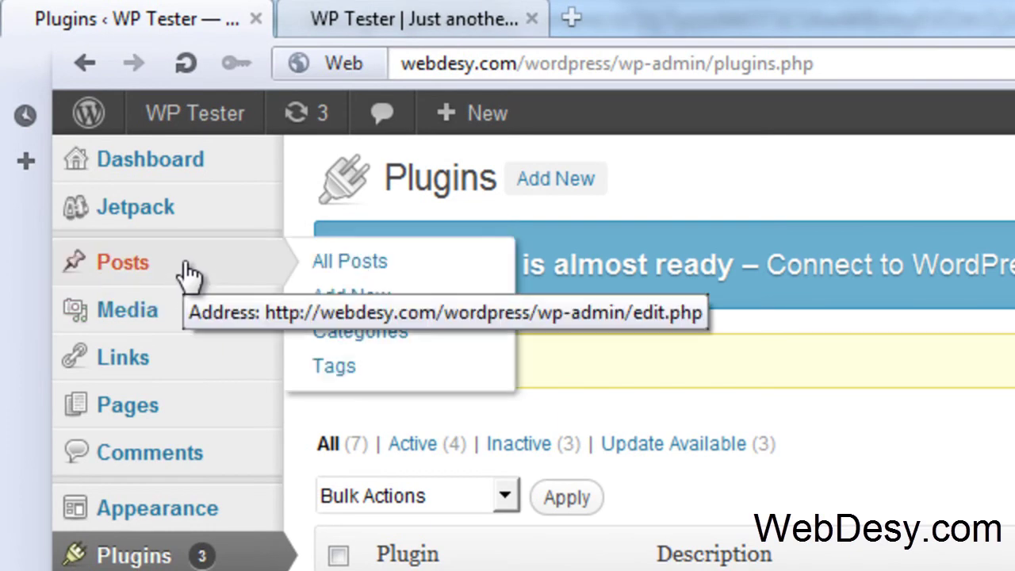
{"action": "left_click", "coordinate": [421, 266]}
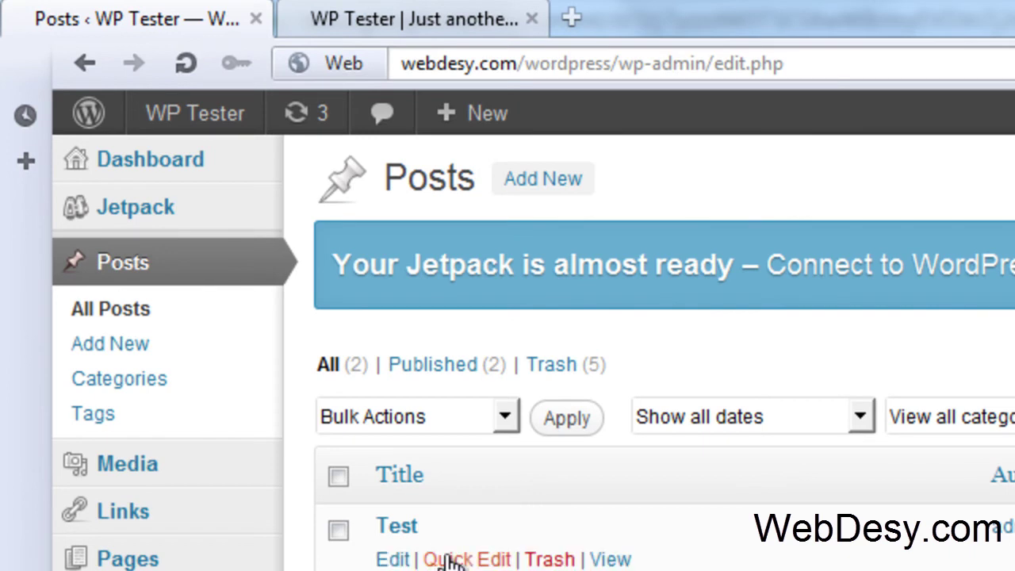
{"action": "left_click", "coordinate": [396, 526]}
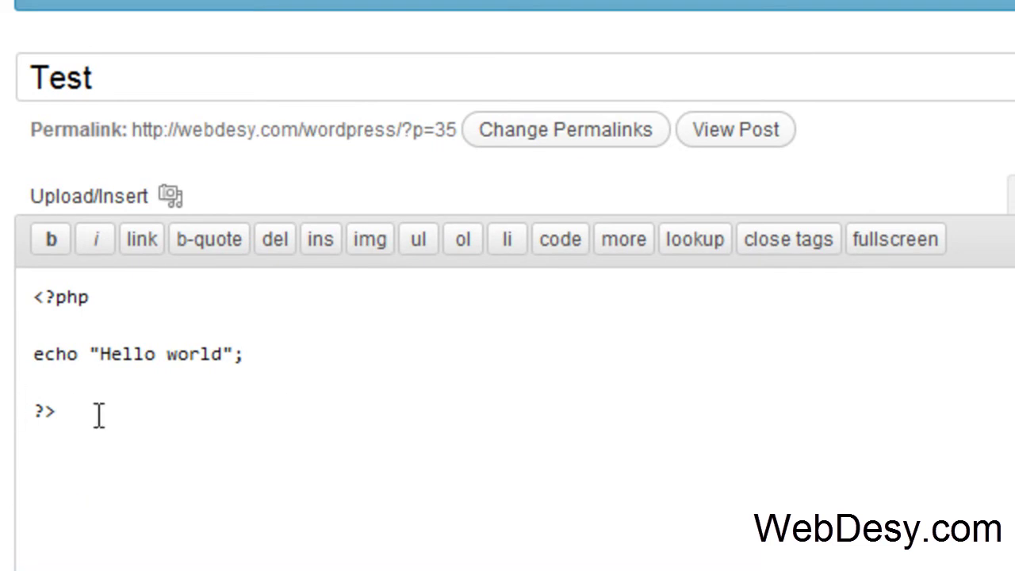
Add a <pre lang="php"> line above <?php, pointing out the lang attribute.
{"action": "left_click_drag", "start_coordinate": [79, 414], "coordinate": [25, 254]}
{"action": "left_click", "coordinate": [574, 362]}
{"action": "left_click", "coordinate": [34, 298]}
{"action": "key", "text": "Return"}
{"action": "key", "text": "Up"}
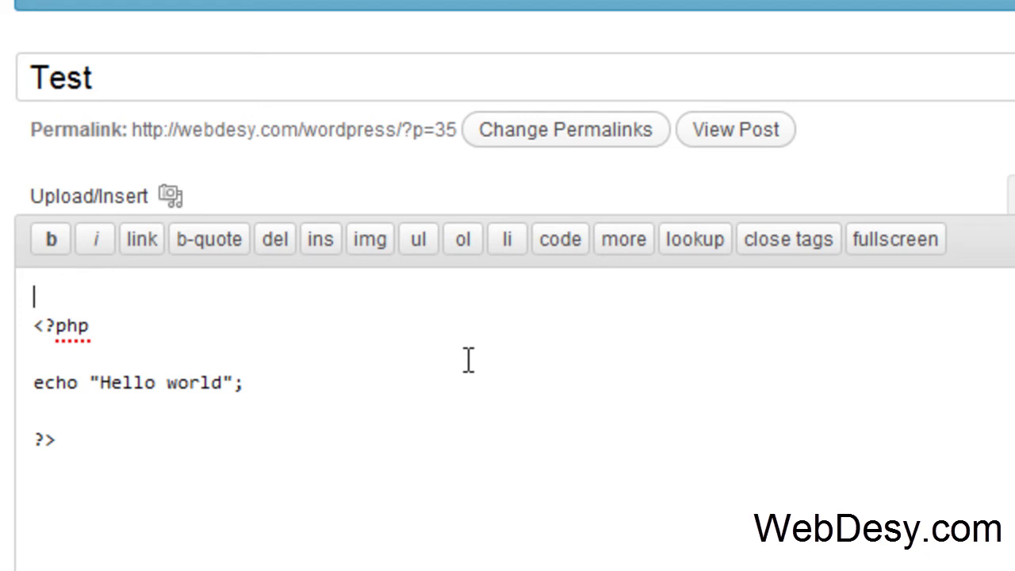
{"action": "type", "text": "<pre"}
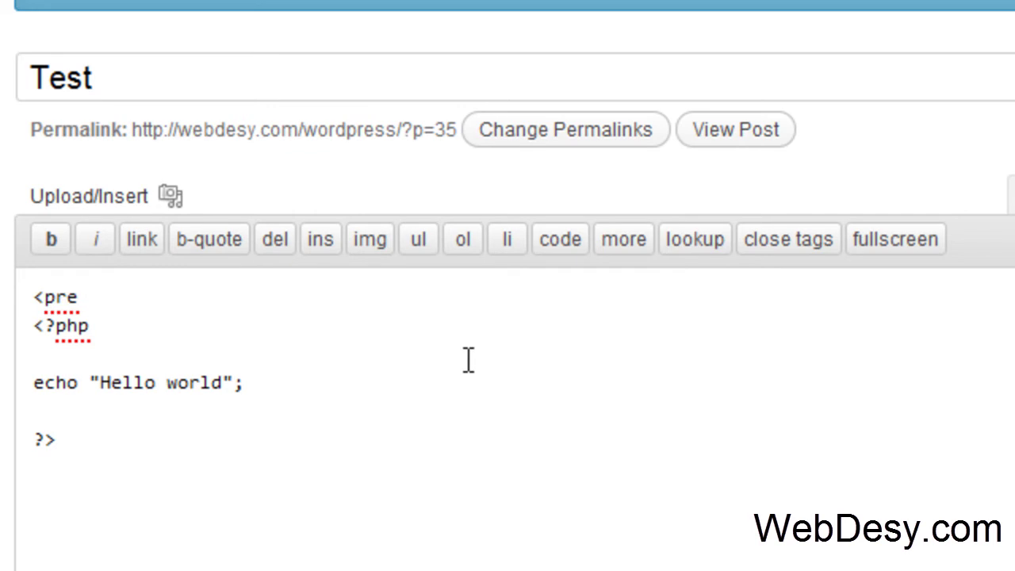
{"action": "type", "text": "lang="}
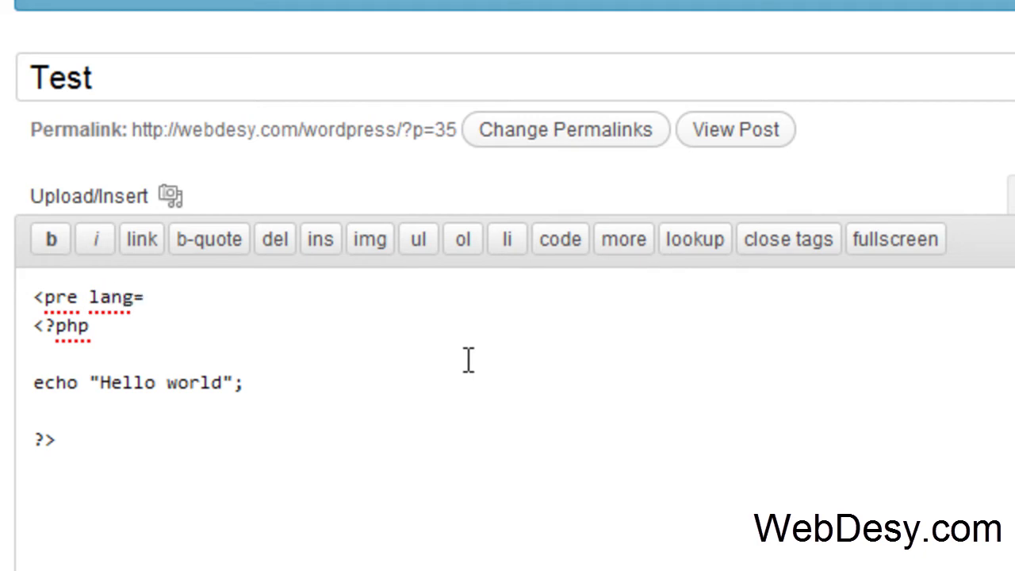
{"action": "type", "text": "\"php\""}
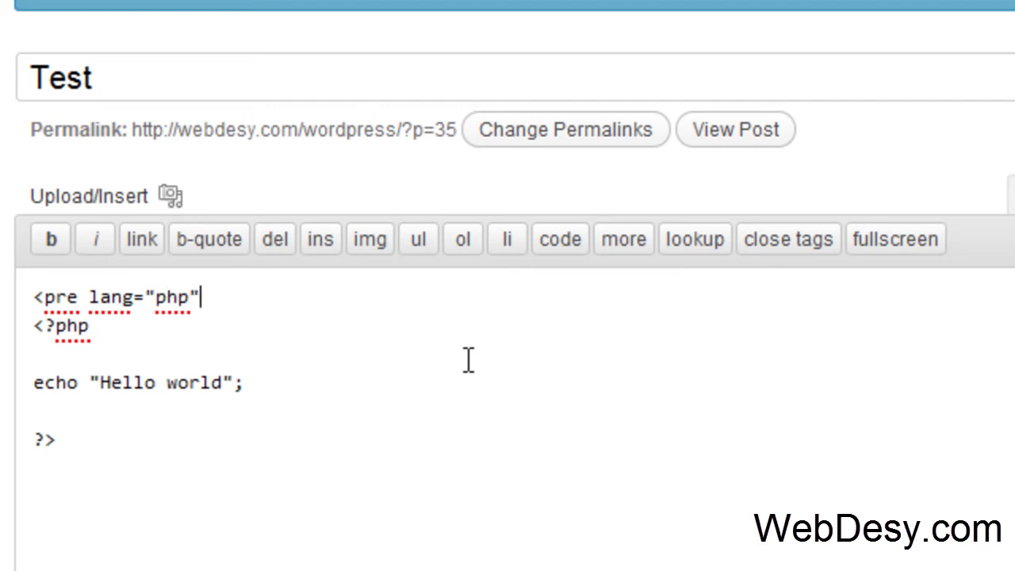
{"action": "type", "text": ">"}
{"action": "left_click_drag", "start_coordinate": [88, 297], "coordinate": [199, 299]}
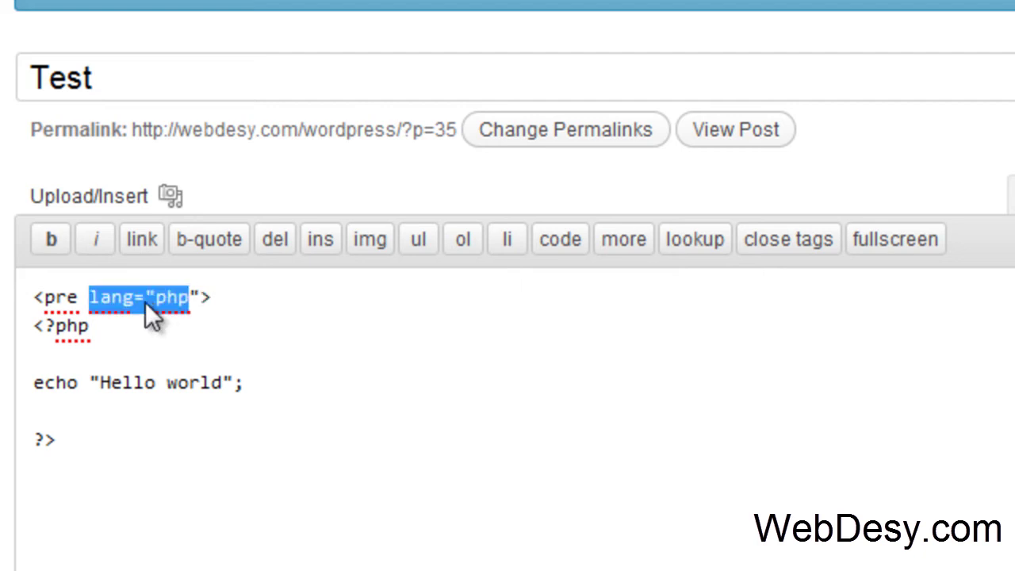
{"action": "left_click", "coordinate": [88, 307]}
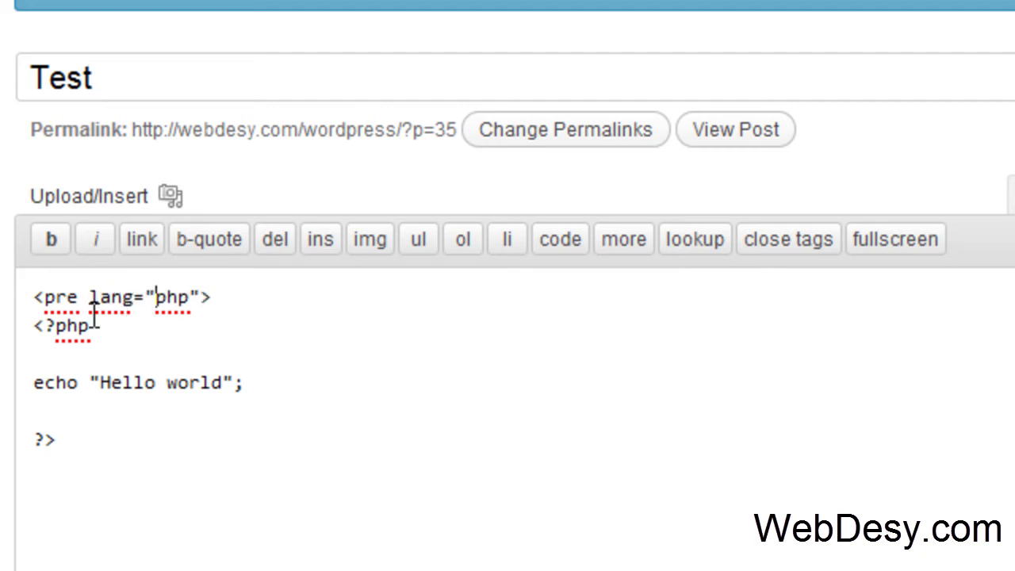
{"action": "left_click_drag", "start_coordinate": [133, 299], "coordinate": [193, 293]}
{"action": "left_click", "coordinate": [151, 296]}
Add a closing </pre> line below ?>, then point out both pre tags.
{"action": "left_click", "coordinate": [279, 330]}
{"action": "key", "text": "Return"}
{"action": "type", "text": "</pre"}
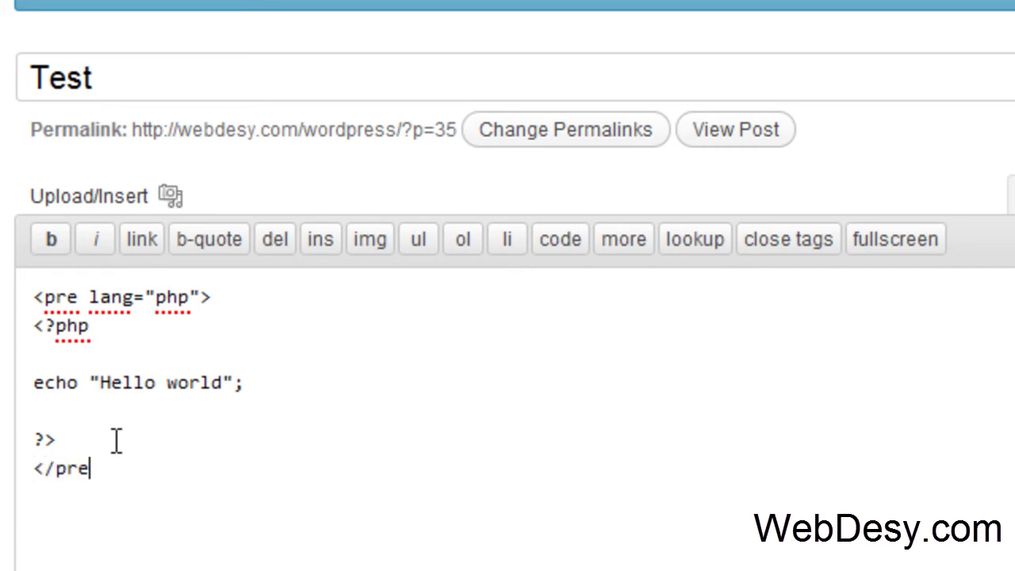
{"action": "type", "text": ">"}
{"action": "left_click", "coordinate": [218, 354]}
{"action": "left_click_drag", "start_coordinate": [87, 296], "coordinate": [201, 288]}
{"action": "left_click", "coordinate": [250, 311]}
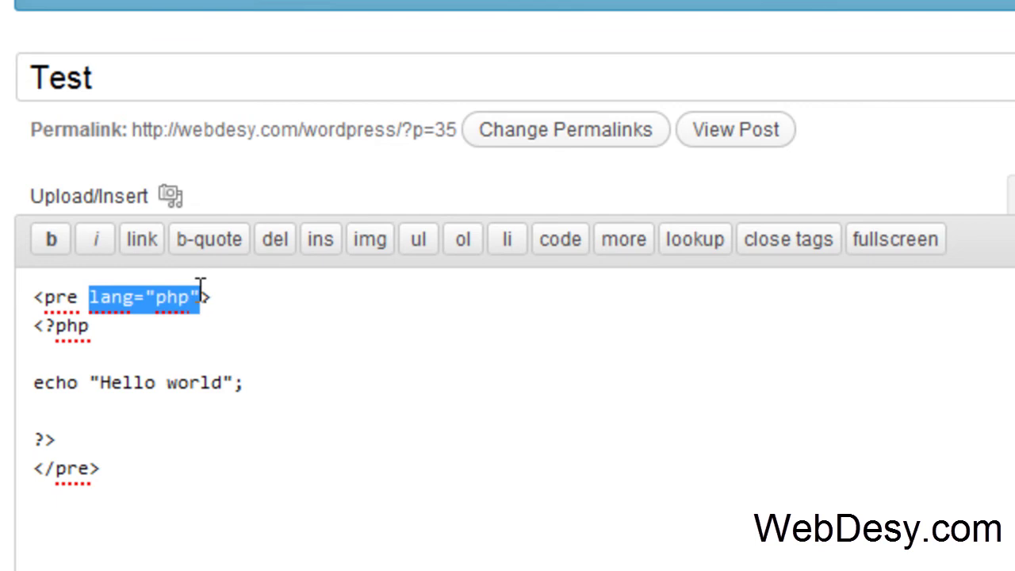
{"action": "left_click", "coordinate": [243, 293]}
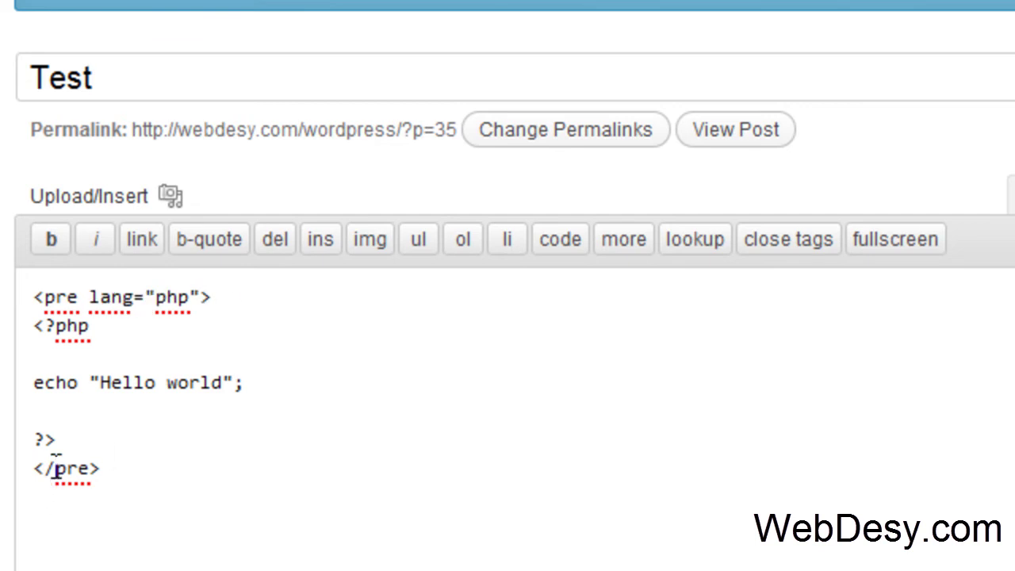
{"action": "left_click_drag", "start_coordinate": [55, 468], "coordinate": [136, 471]}
{"action": "left_click", "coordinate": [146, 468]}
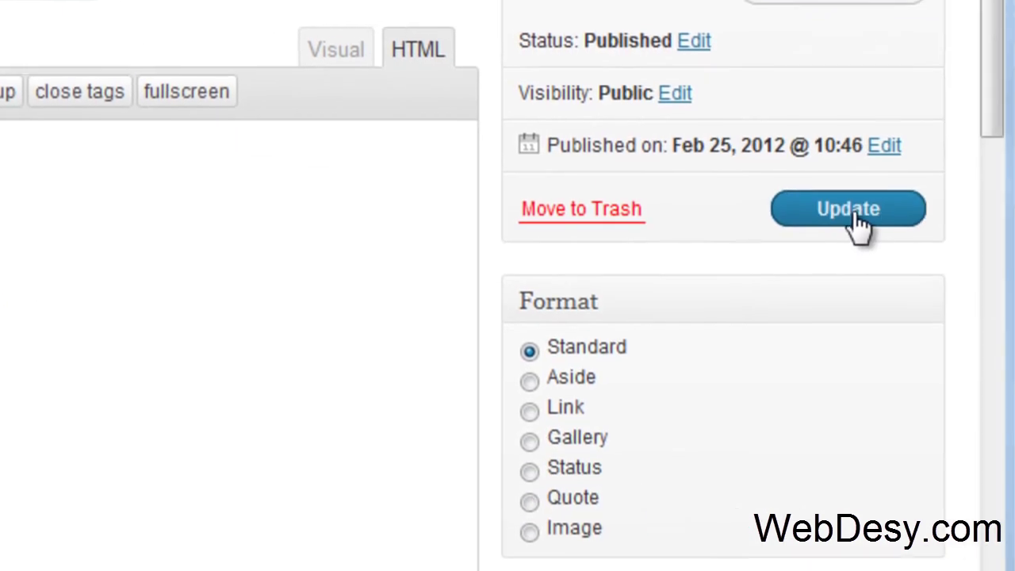
Update the Test post and reload the front page to find it.
{"action": "left_click", "coordinate": [858, 226]}
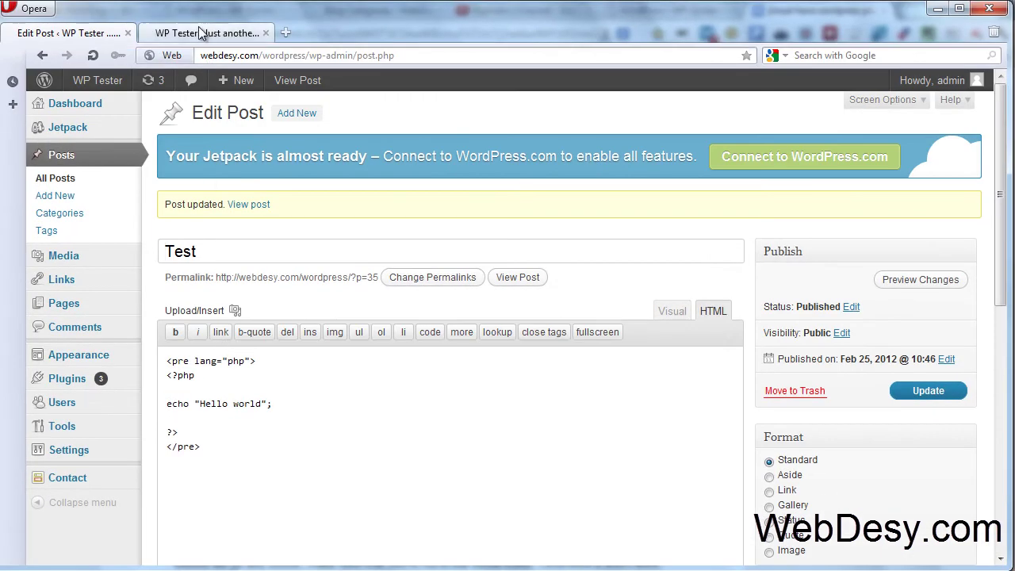
{"action": "left_click", "coordinate": [199, 33]}
{"action": "scroll", "coordinate": [274, 230], "scroll_direction": "up", "scroll_amount": 5}
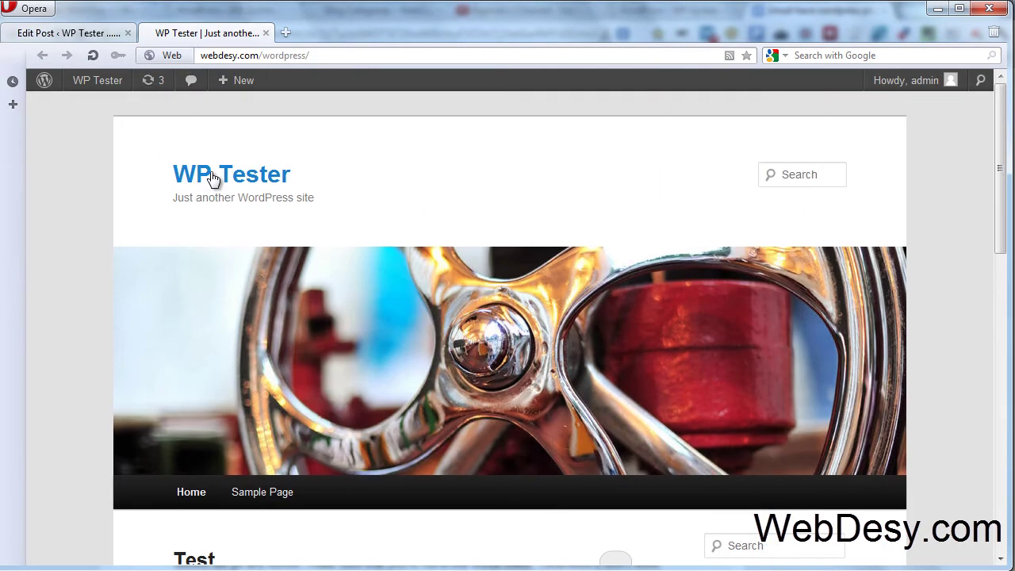
{"action": "left_click", "coordinate": [213, 178]}
{"action": "scroll", "coordinate": [65, 182], "scroll_direction": "down", "scroll_amount": 4}
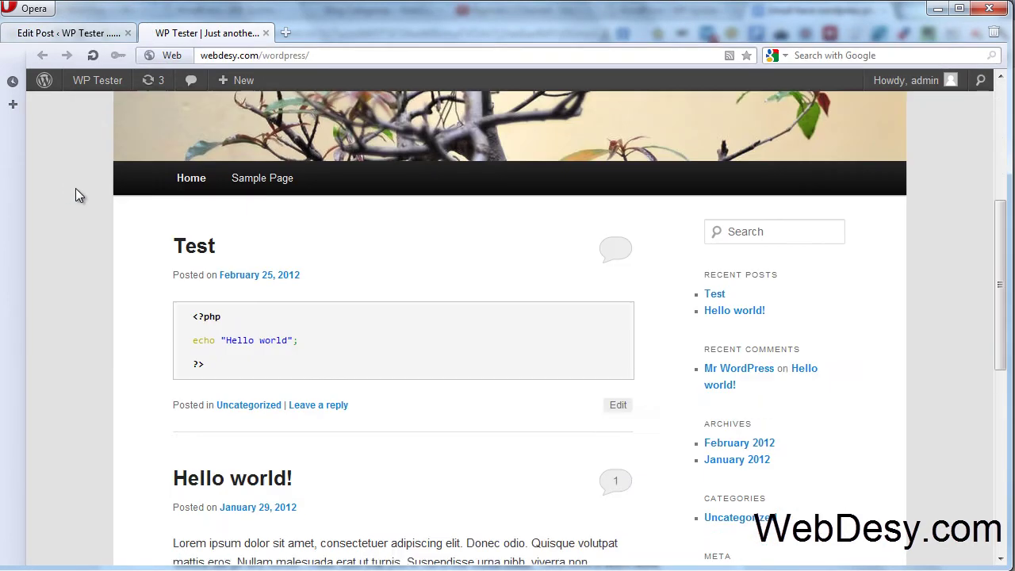
{"action": "scroll", "coordinate": [79, 194], "scroll_direction": "down", "scroll_amount": 3}
{"action": "scroll", "coordinate": [294, 340], "scroll_direction": "up", "scroll_amount": 3}
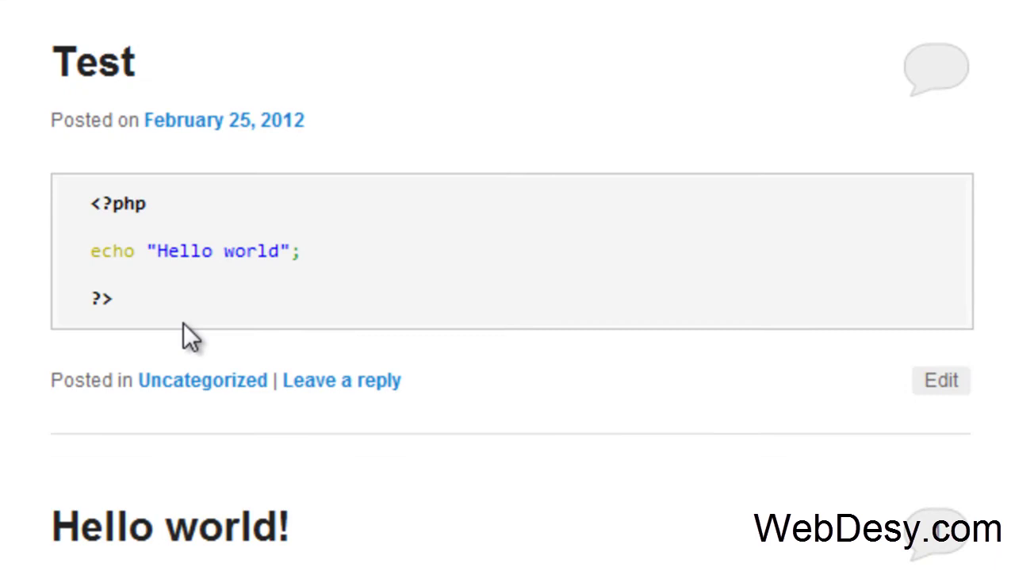
Point out the highlighted <?php, ?> and echo lines in the rendered code box.
{"action": "left_click_drag", "start_coordinate": [151, 208], "coordinate": [77, 204]}
{"action": "left_click", "coordinate": [243, 205]}
{"action": "left_click_drag", "start_coordinate": [191, 204], "coordinate": [87, 210]}
{"action": "left_click", "coordinate": [210, 294]}
{"action": "left_click_drag", "start_coordinate": [144, 301], "coordinate": [88, 310]}
{"action": "left_click", "coordinate": [233, 307]}
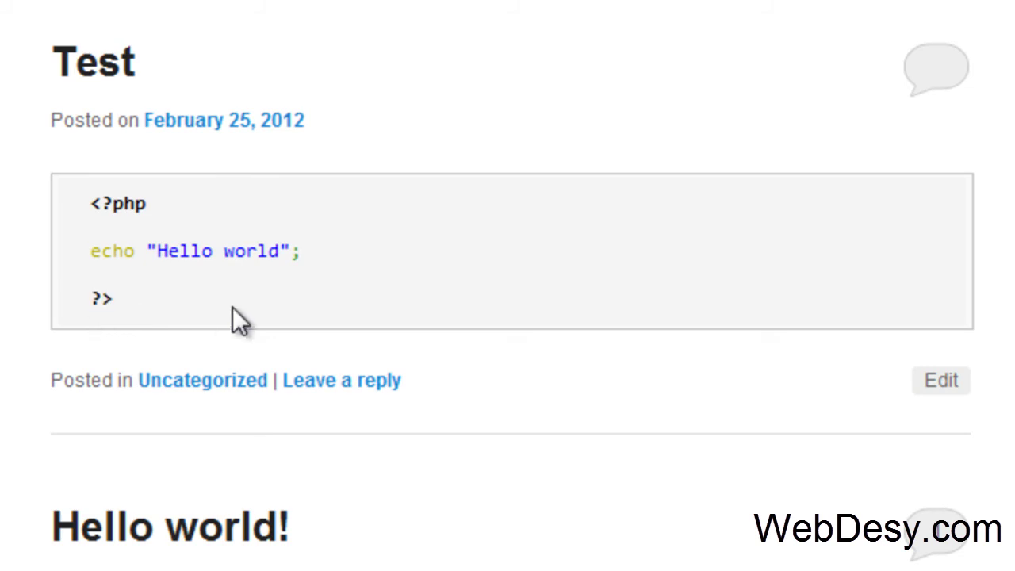
{"action": "left_click_drag", "start_coordinate": [328, 253], "coordinate": [69, 248]}
{"action": "left_click", "coordinate": [332, 250]}
{"action": "left_click_drag", "start_coordinate": [87, 200], "coordinate": [255, 216]}
{"action": "left_click", "coordinate": [268, 216]}
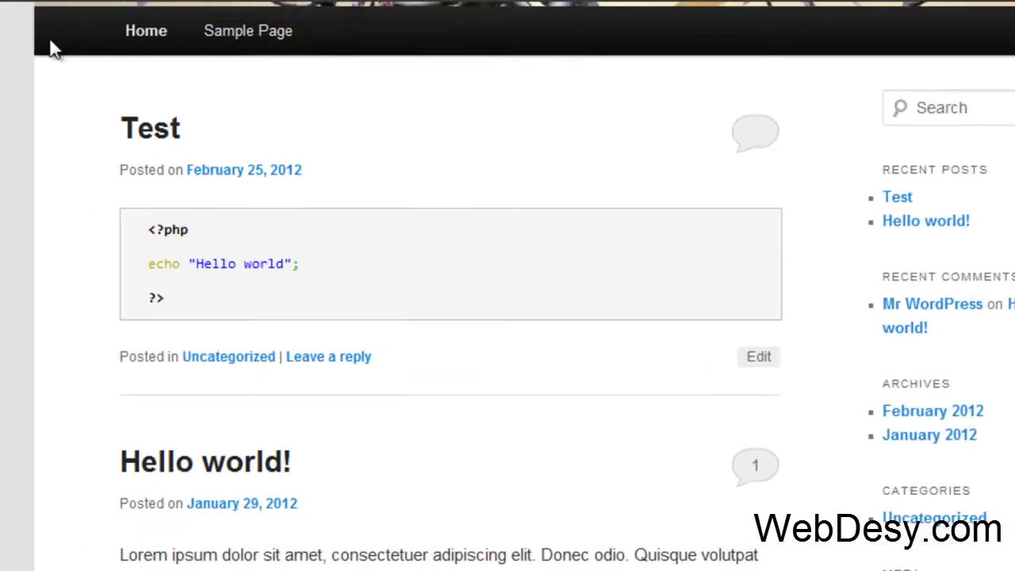
Return to the Edit Post tab and place the cursor in the Test post's HTML code.
{"action": "left_click", "coordinate": [67, 33]}
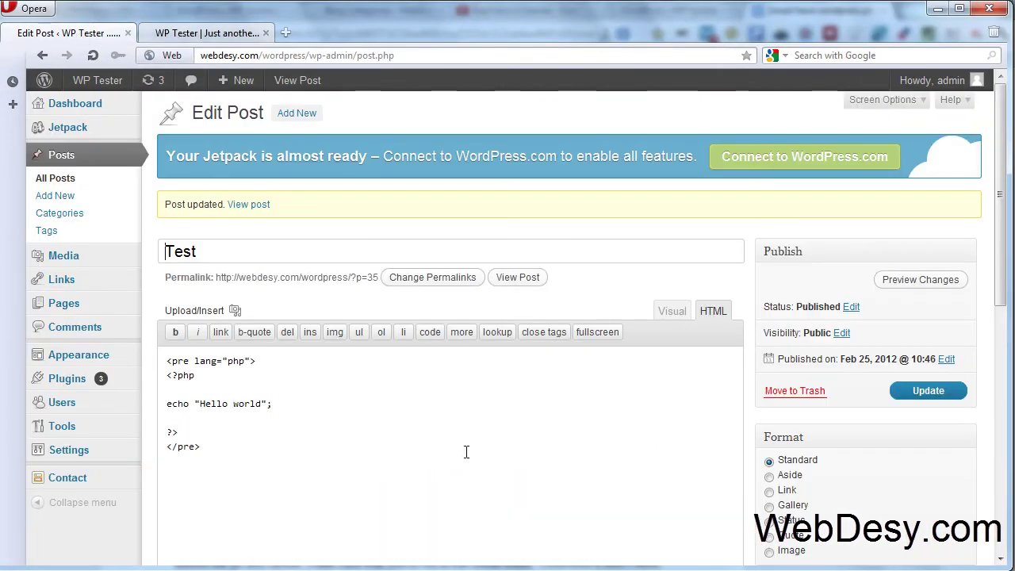
{"action": "left_click", "coordinate": [466, 452]}
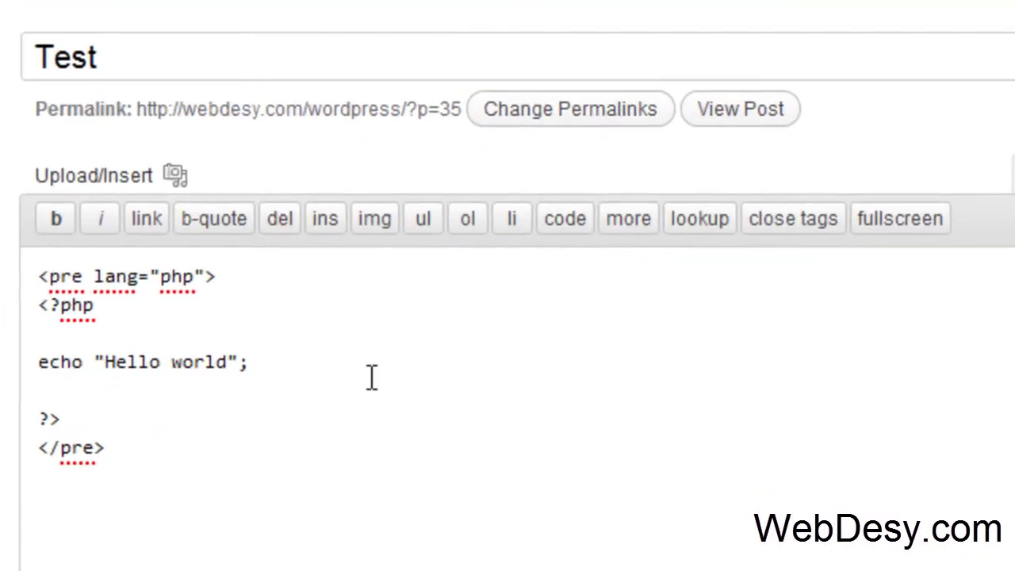
{"action": "left_click", "coordinate": [367, 371]}
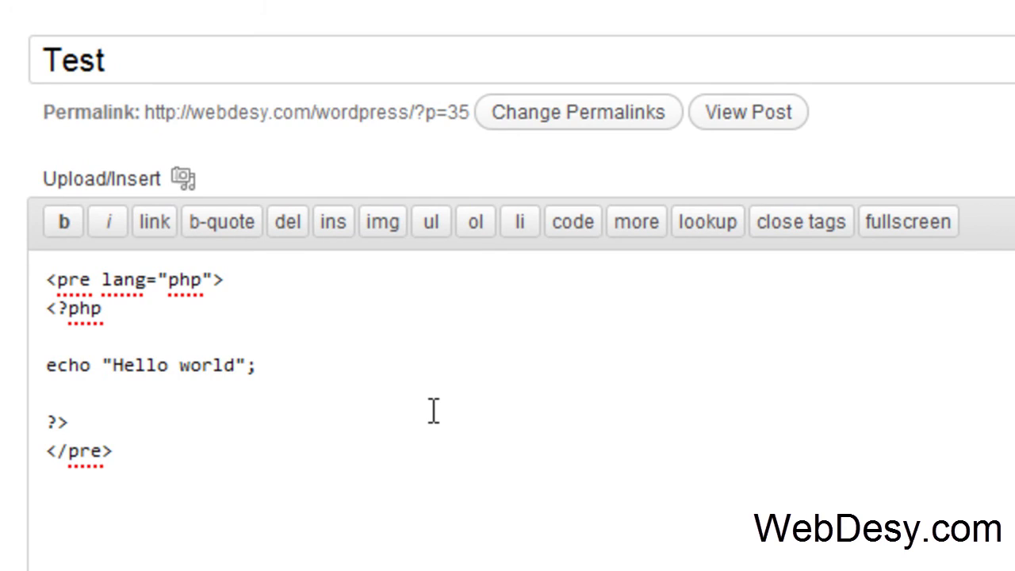
Add line="5" to the opening pre tag and update the post.
{"action": "left_click", "coordinate": [213, 279]}
{"action": "type", "text": "line=\""}
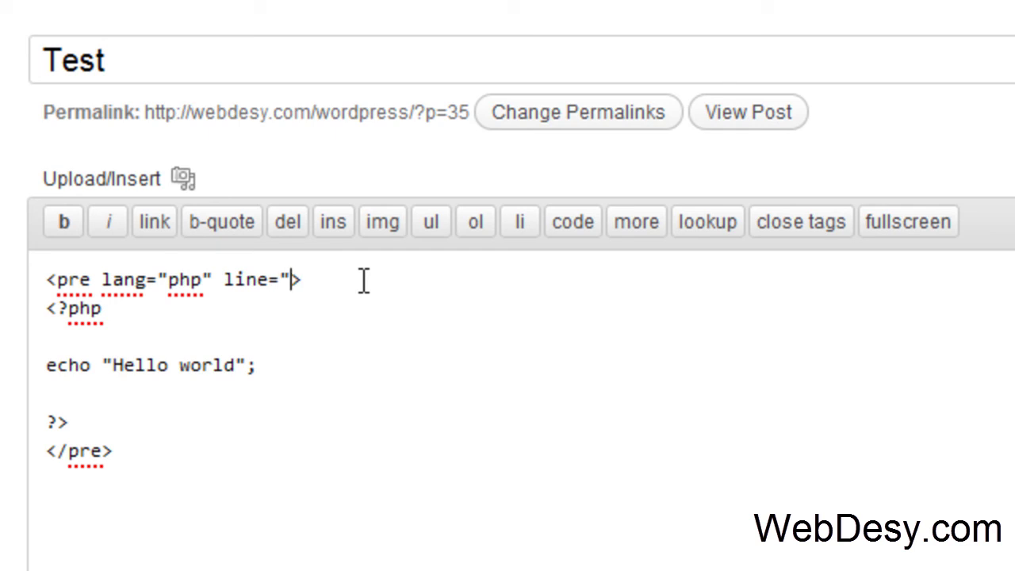
{"action": "type", "text": "5\""}
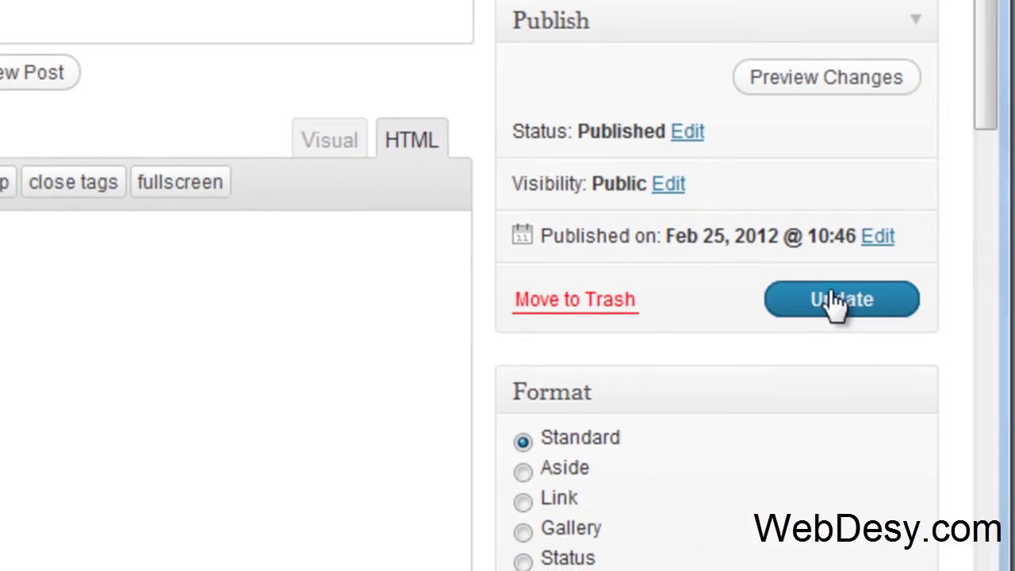
{"action": "left_click", "coordinate": [842, 299]}
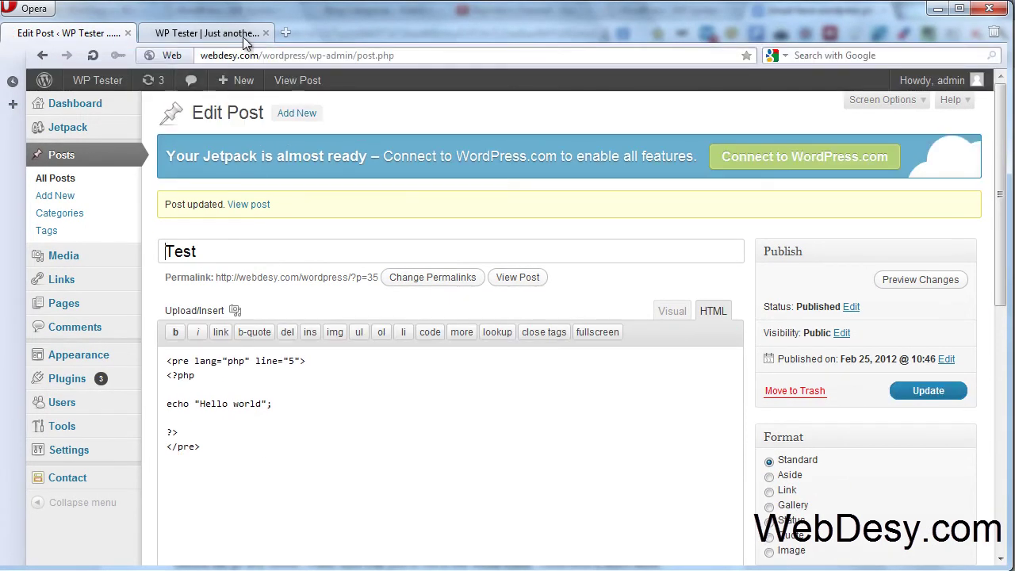
Reload the WP Tester front page and scroll down to the Test post.
{"action": "left_click", "coordinate": [242, 36]}
{"action": "scroll", "coordinate": [254, 166], "scroll_direction": "up", "scroll_amount": 5}
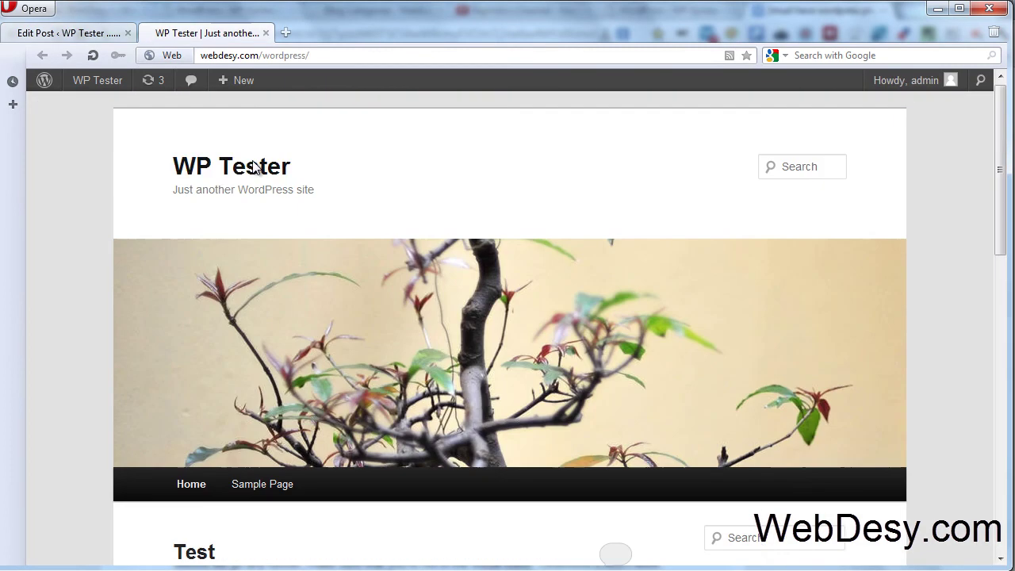
{"action": "left_click", "coordinate": [222, 176]}
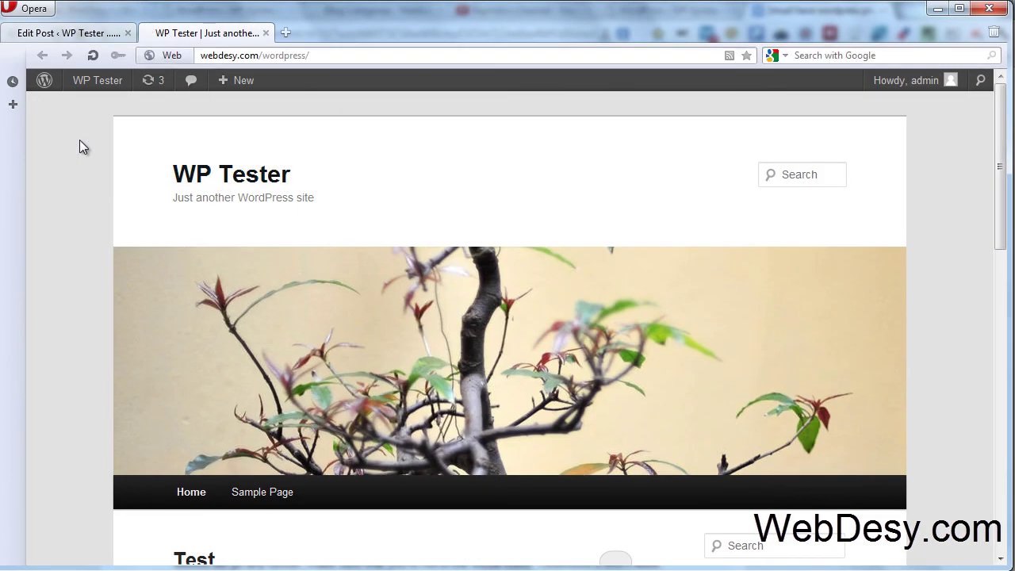
{"action": "scroll", "coordinate": [79, 147], "scroll_direction": "down", "scroll_amount": 5}
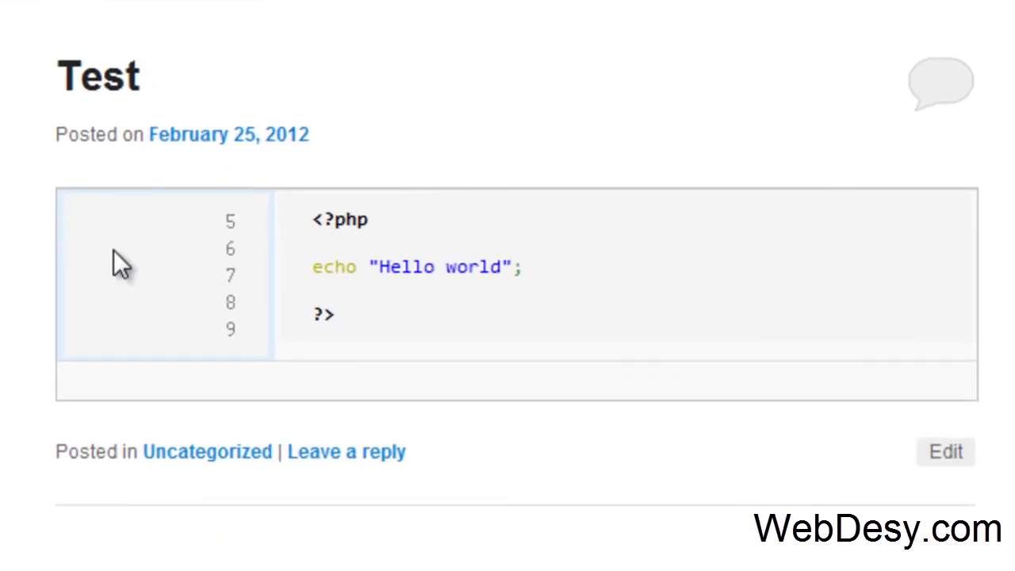
Check the rendered PHP code and its line numbers running from 5 to 9.
{"action": "left_click_drag", "start_coordinate": [373, 317], "coordinate": [322, 199]}
{"action": "left_click", "coordinate": [386, 194]}
{"action": "left_click_drag", "start_coordinate": [210, 237], "coordinate": [333, 228]}
{"action": "left_click", "coordinate": [249, 230]}
{"action": "scroll", "coordinate": [396, 196], "scroll_direction": "up", "scroll_amount": 10}
{"action": "scroll", "coordinate": [469, 222], "scroll_direction": "down", "scroll_amount": 10}
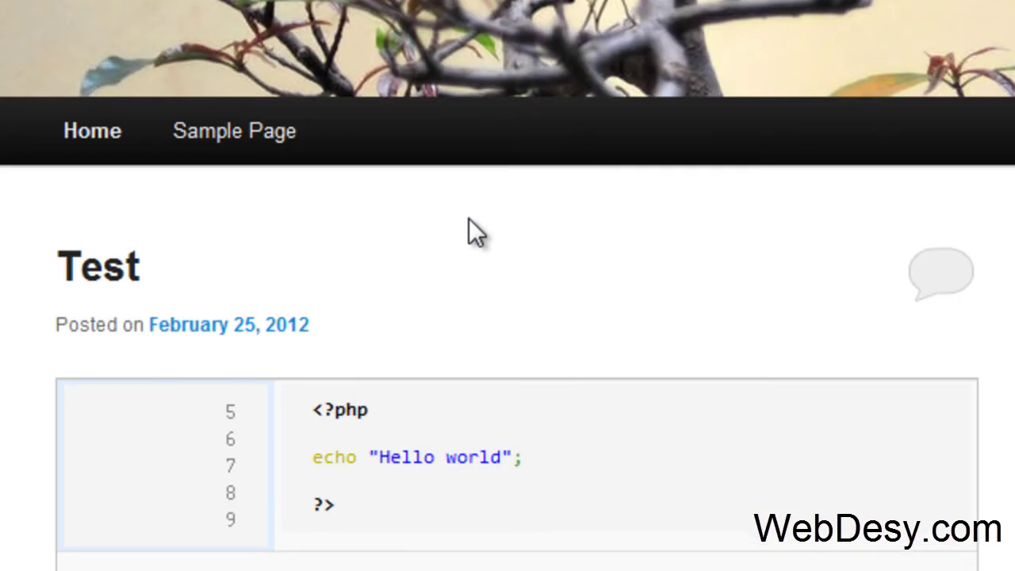